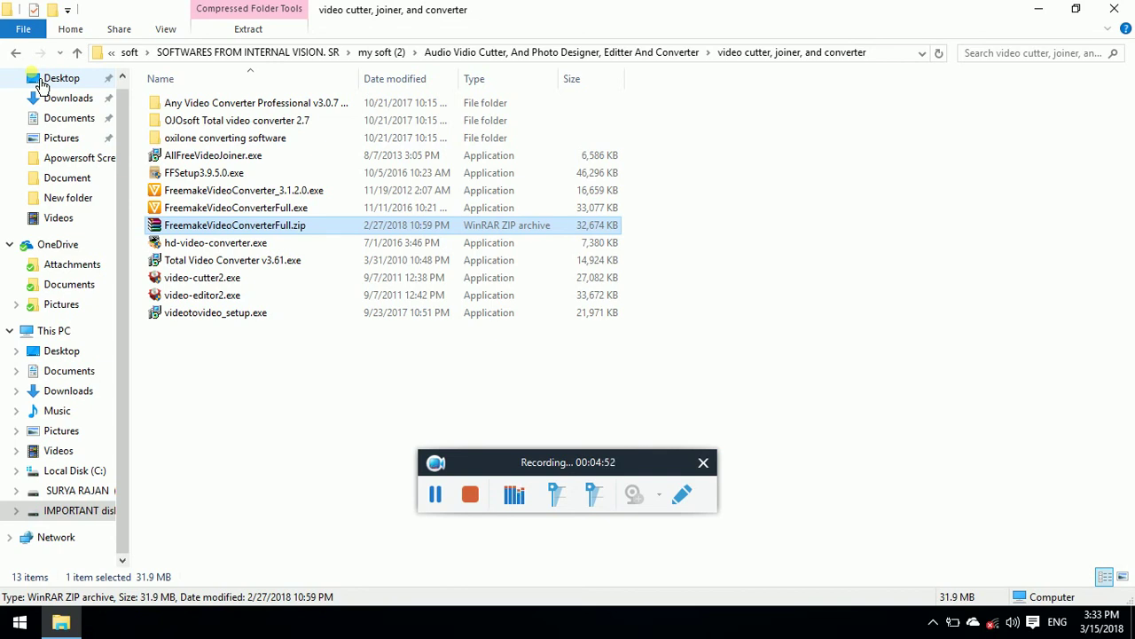
# Run the FreemakeVideoConverterFull.exe installer as administrator.
pyautogui.press('Down')
pyautogui.press('Up')
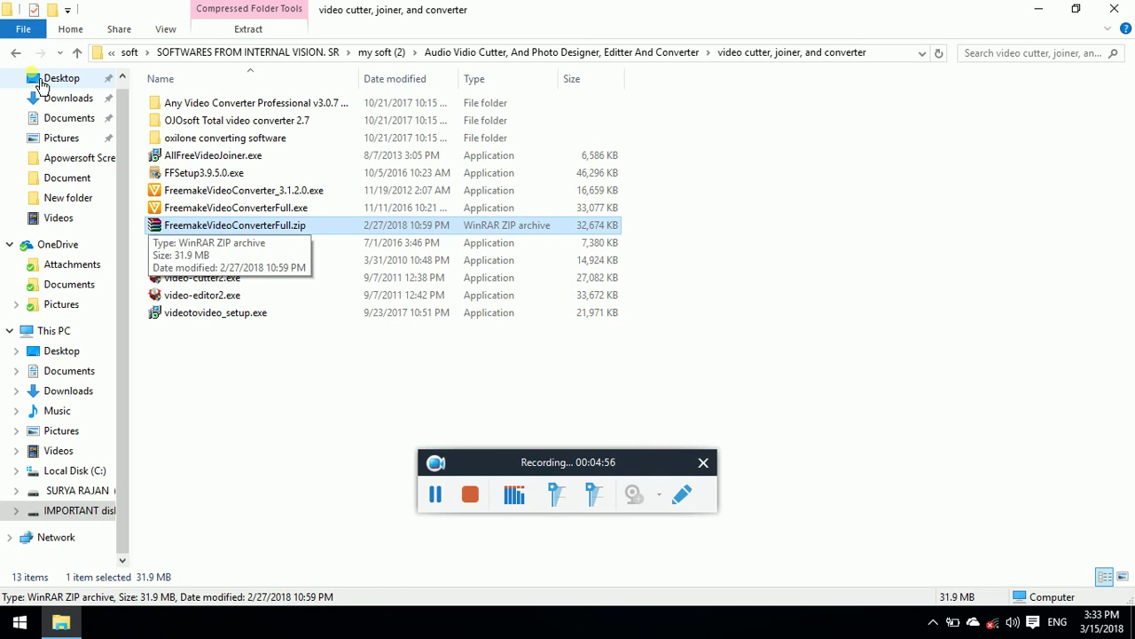
pyautogui.press('Down')
pyautogui.press('Up')
pyautogui.press('Up')
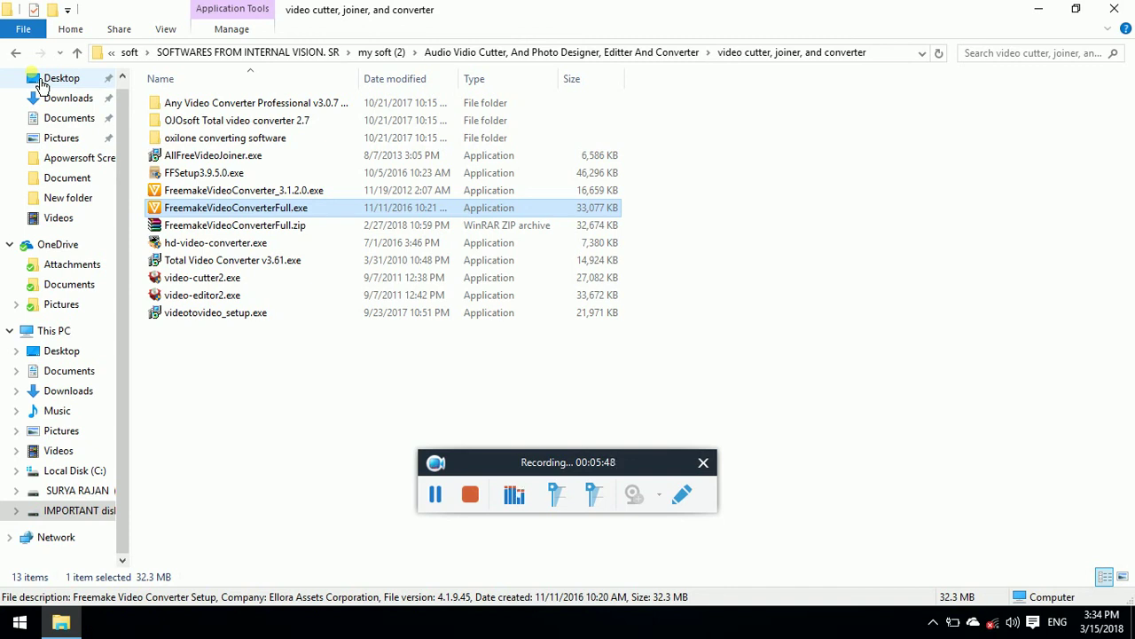
pyautogui.press('Up')
pyautogui.press('Down')
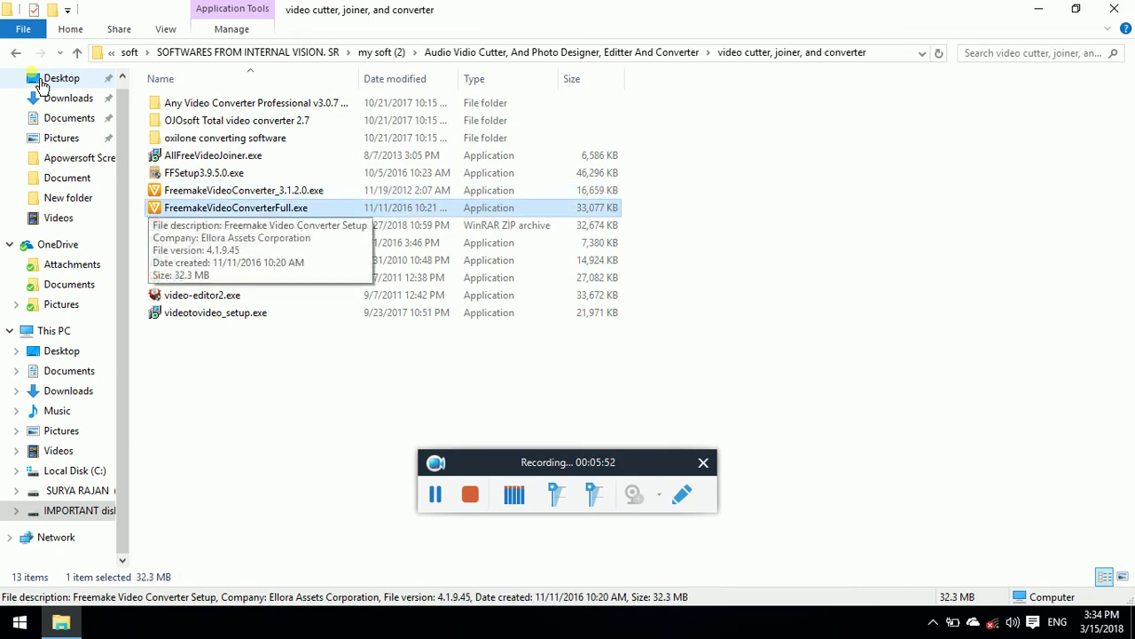
pyautogui.press('Return')
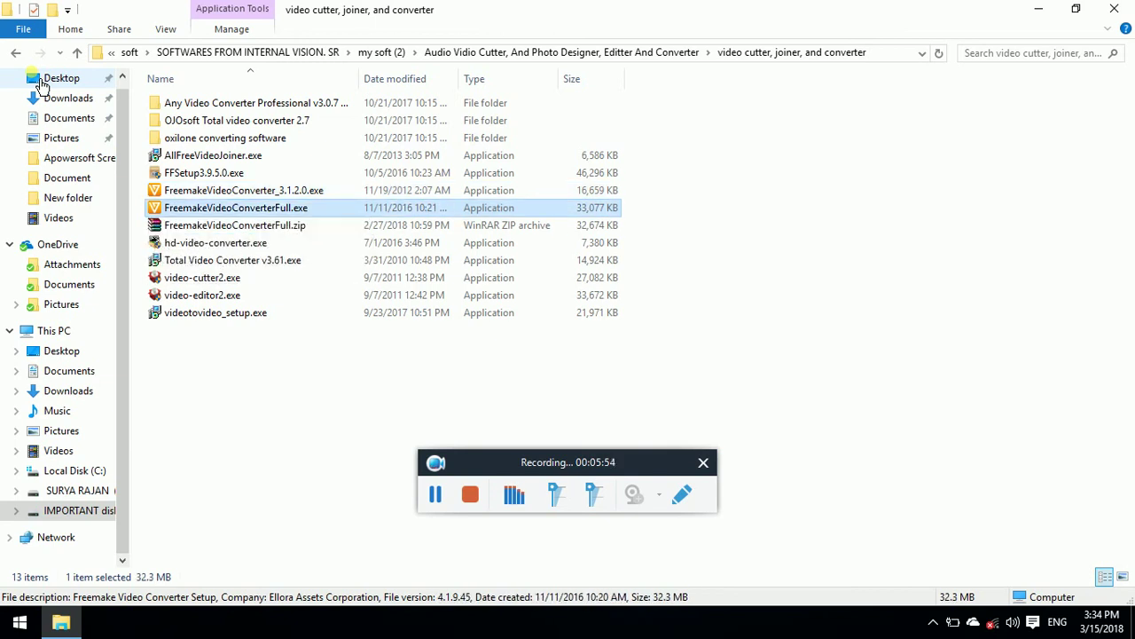
pyautogui.press('Menu')
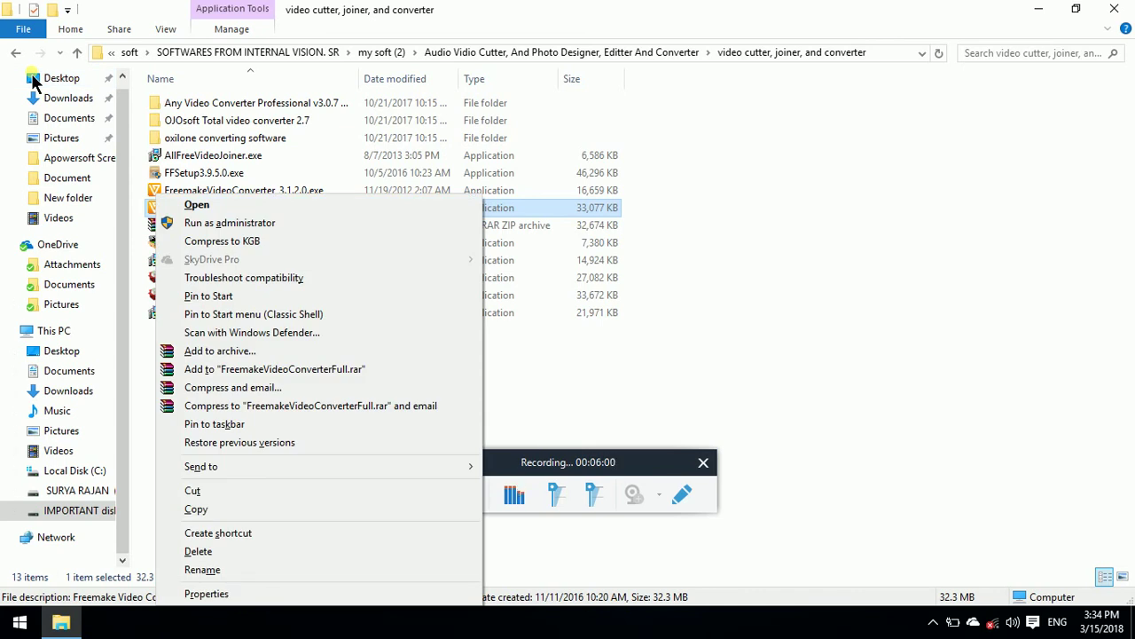
pyautogui.press('Down')
pyautogui.press('Down')
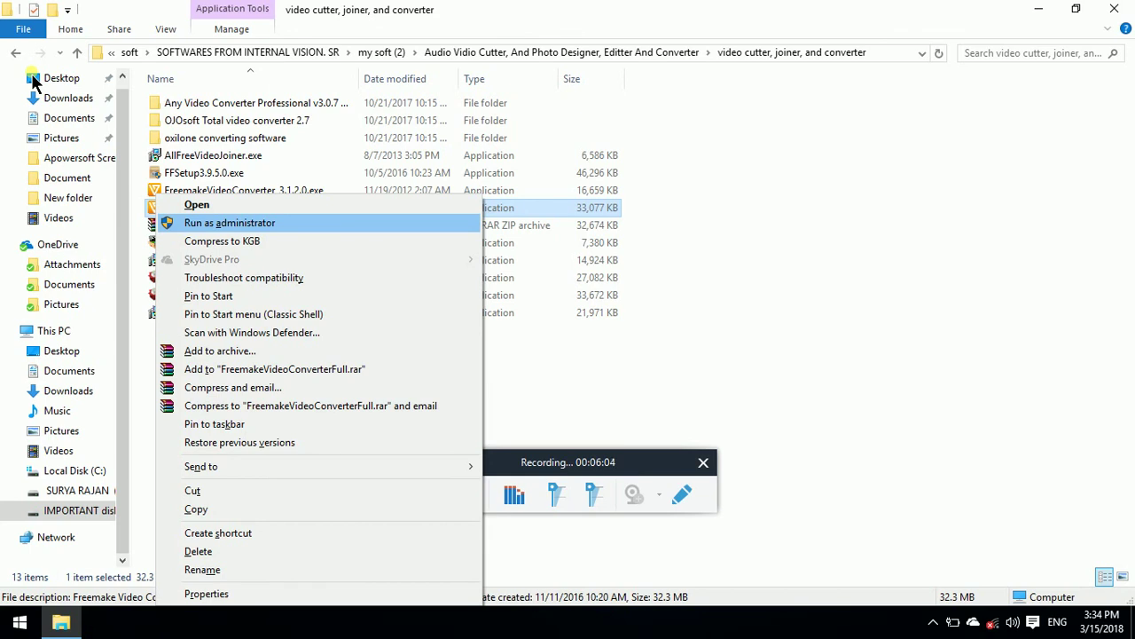
pyautogui.press('Return')
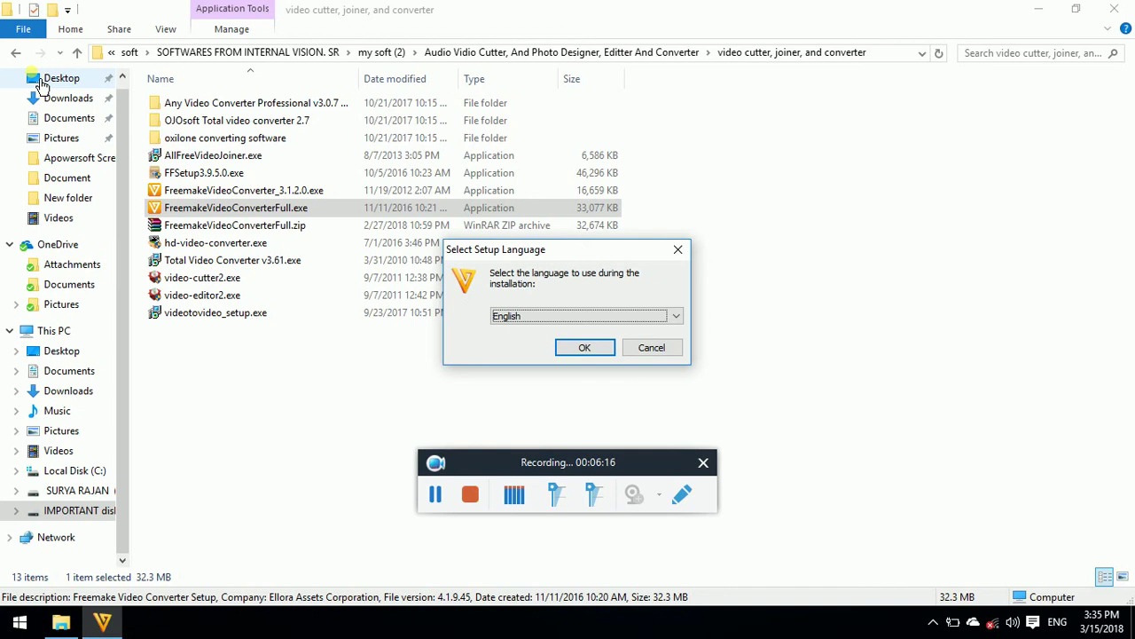
# Accept English as the installation language and bring the Freemake Video Converter setup wizard to the front.
pyautogui.press('Tab')
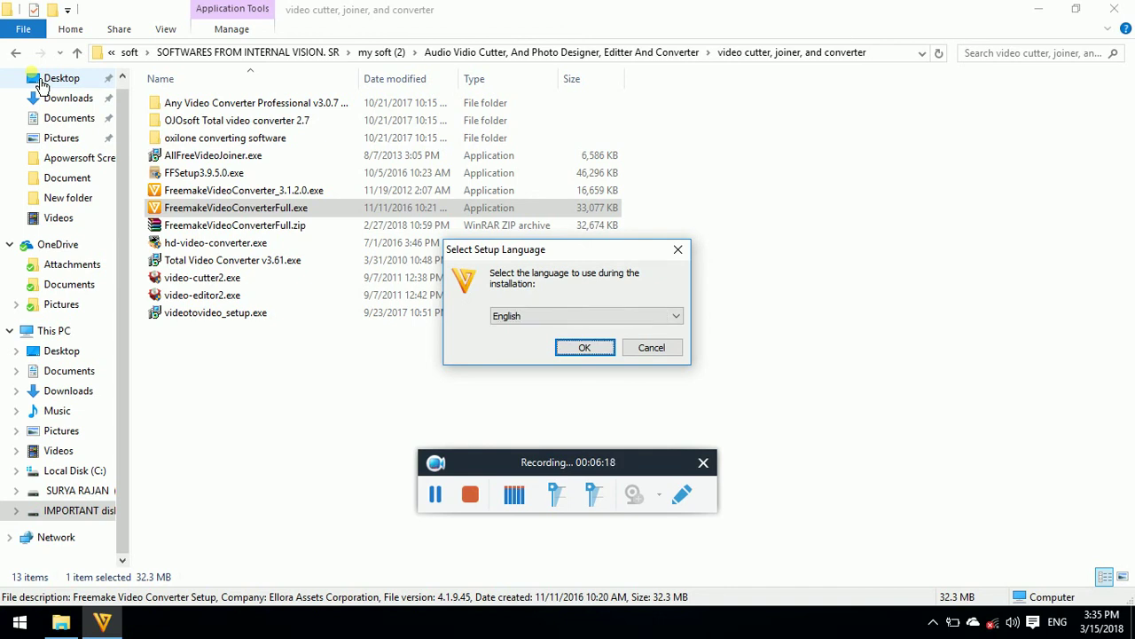
pyautogui.press('Return')
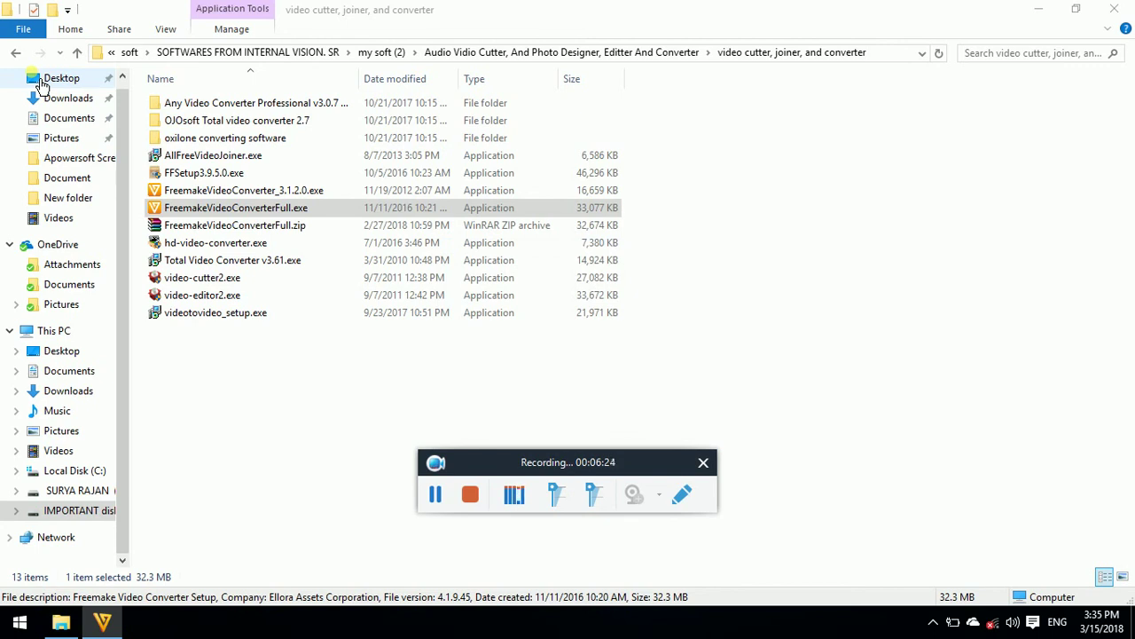
pyautogui.hotkey('alt', 'Tab')
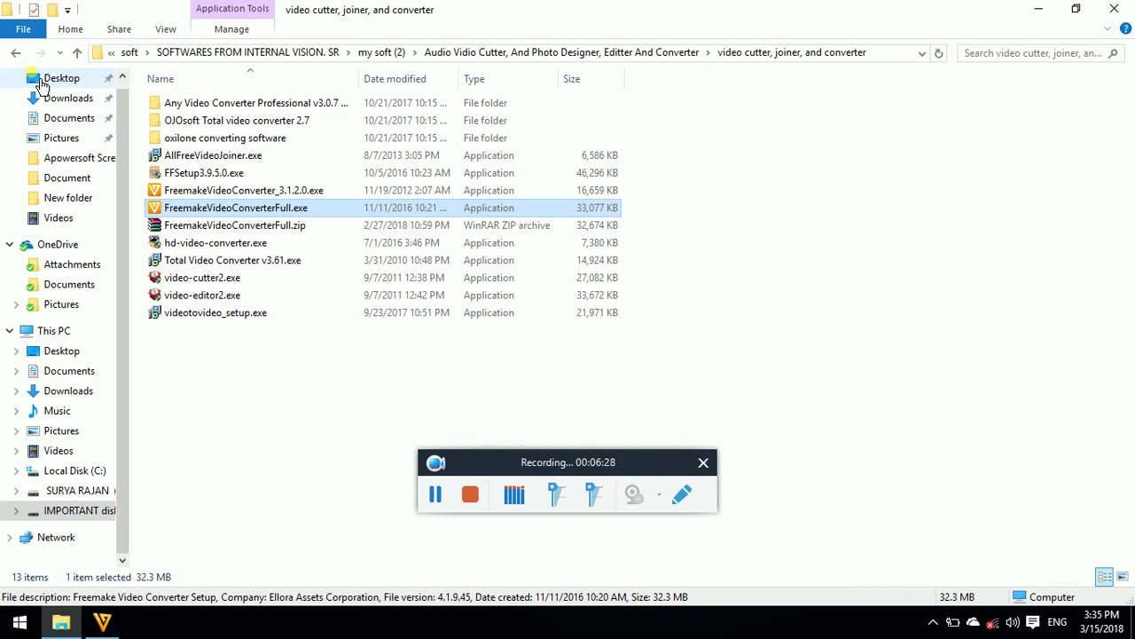
pyautogui.hotkey('alt', 'Tab')
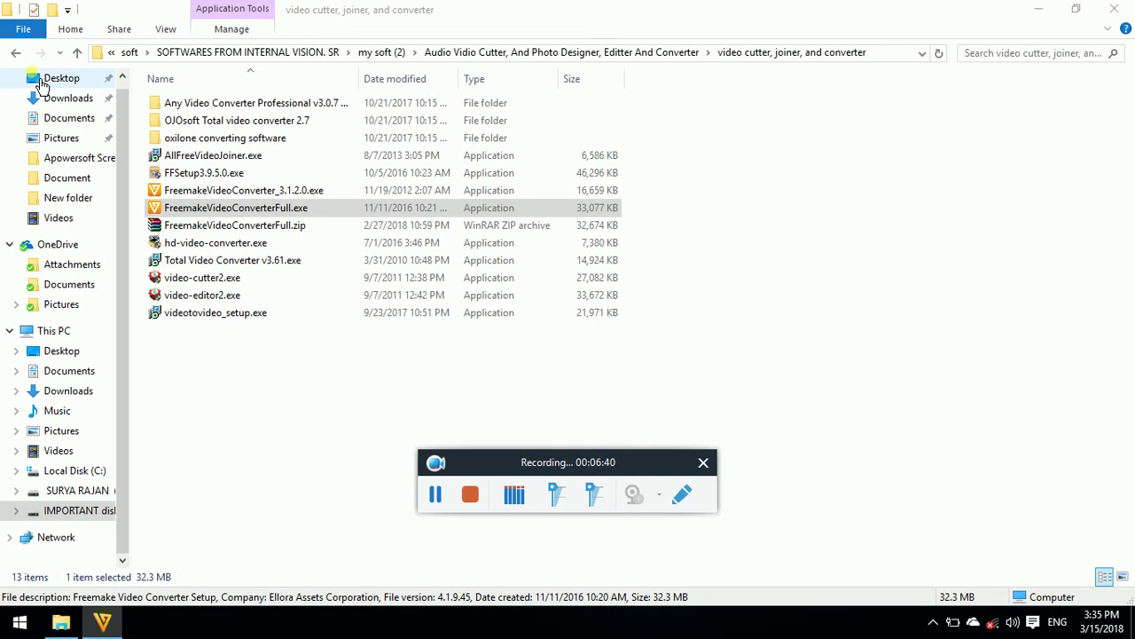
pyautogui.hotkey('alt', 'Tab')
pyautogui.hotkey('alt', 'Tab')
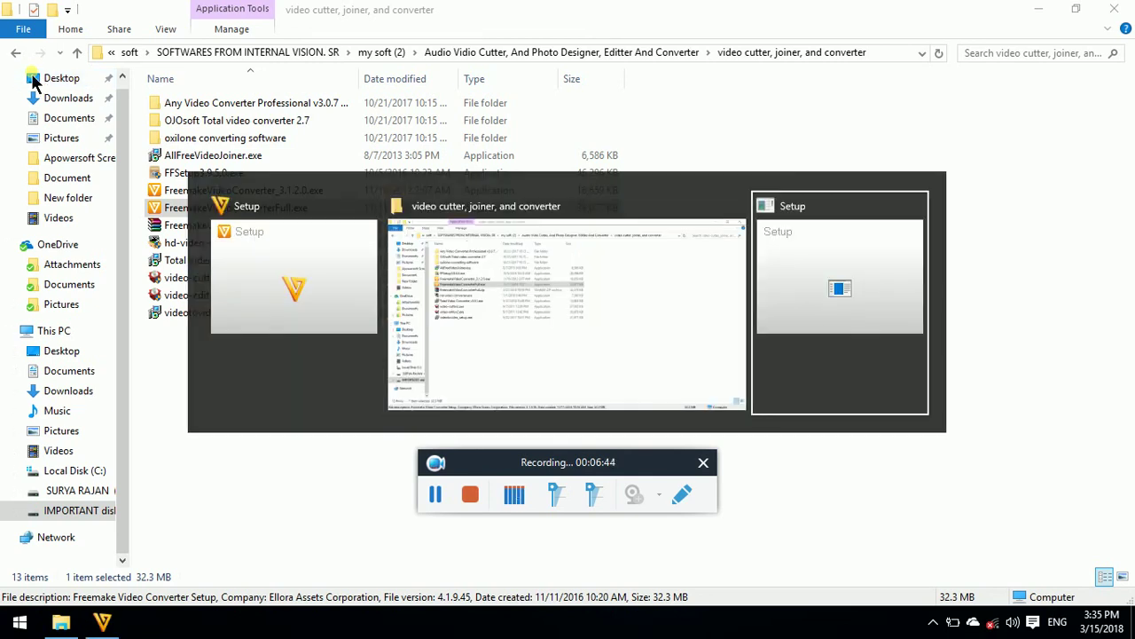
pyautogui.press('Escape')
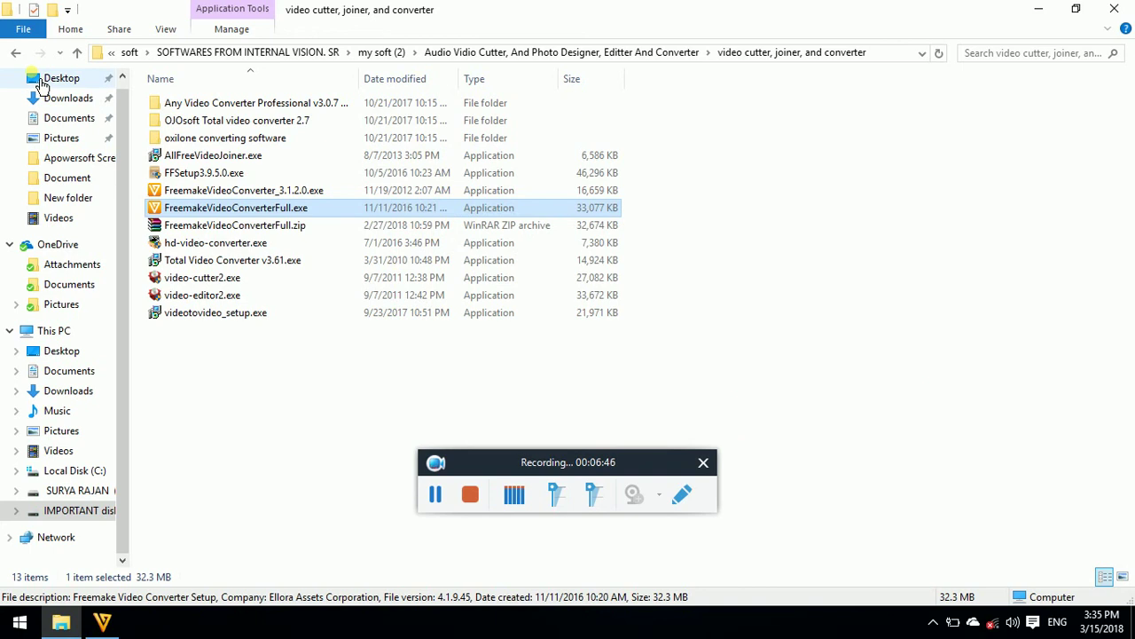
pyautogui.hotkey('alt', 'Tab')
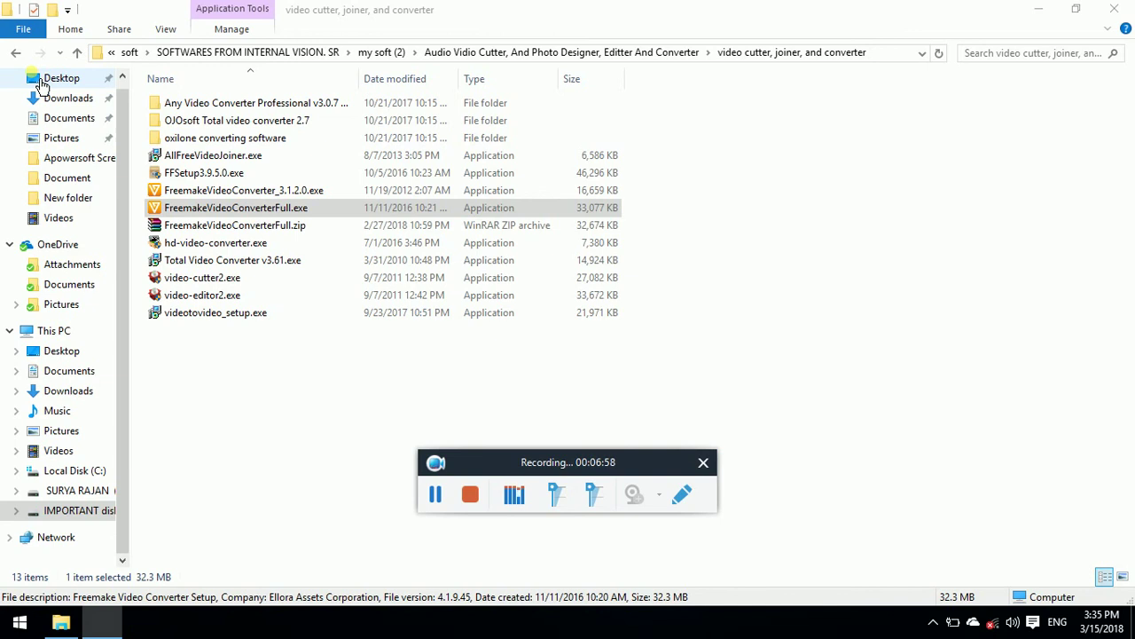
pyautogui.hotkey('alt', 'Tab')
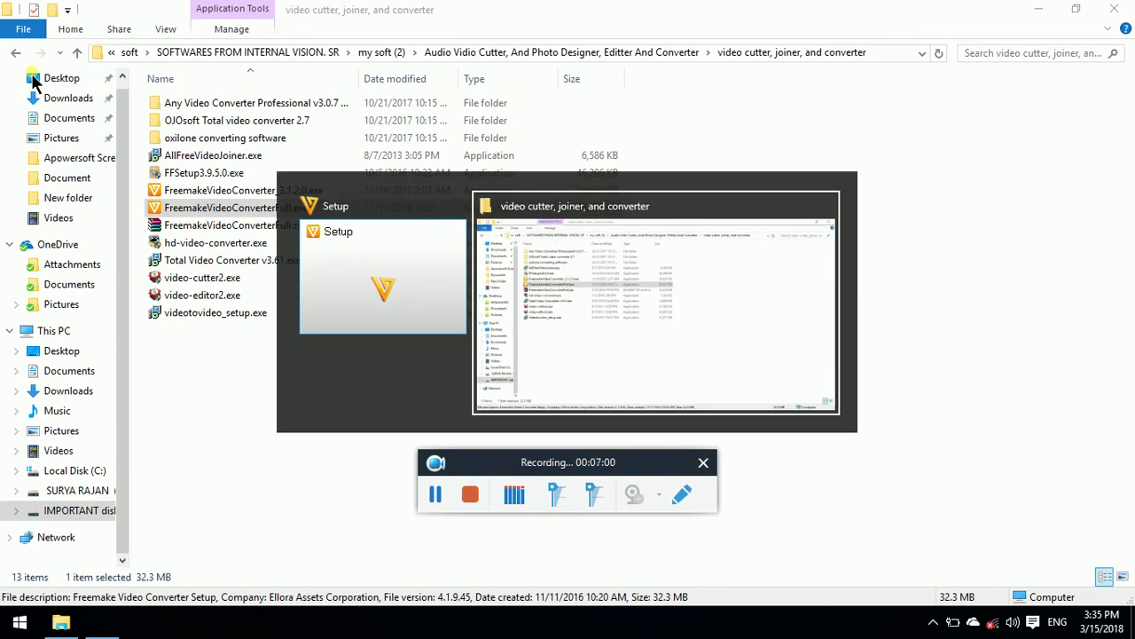
pyautogui.press('Tab')
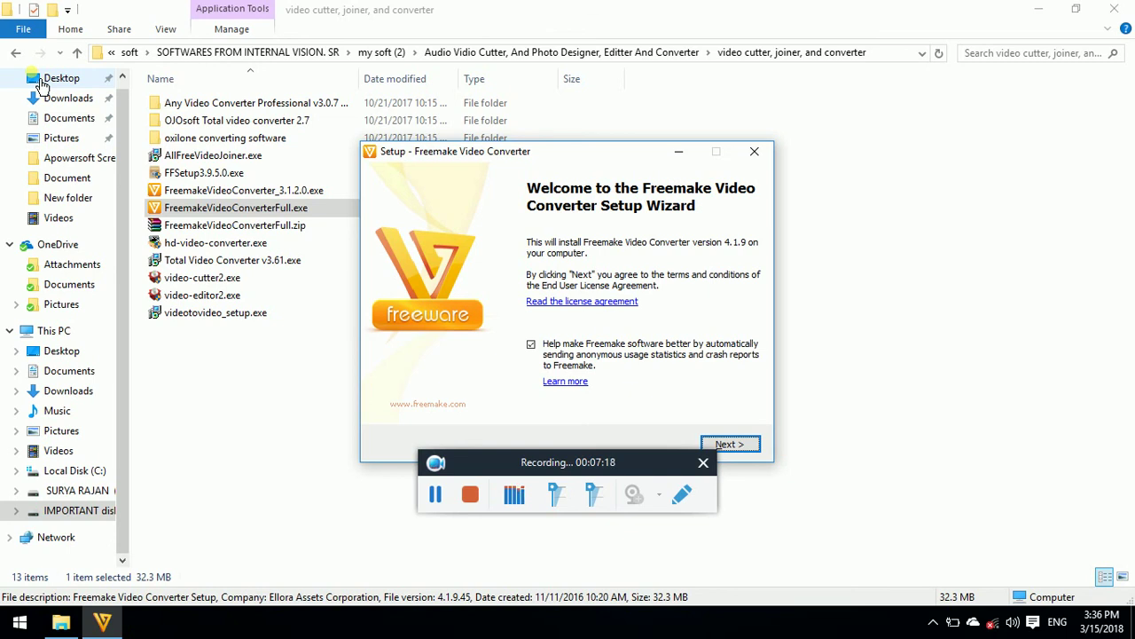
# Continue past the setup wizard's welcome page and proceed with the Full installation option.
pyautogui.hotkey('alt', 'Tab')
pyautogui.press('Return')
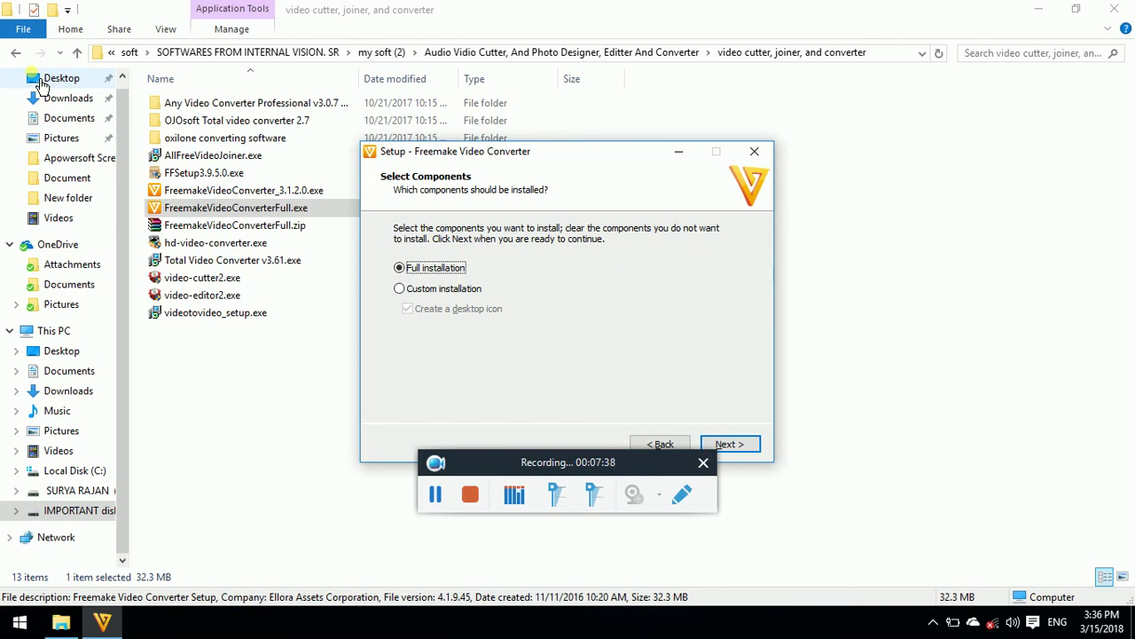
pyautogui.press('Tab')
pyautogui.press('Tab')
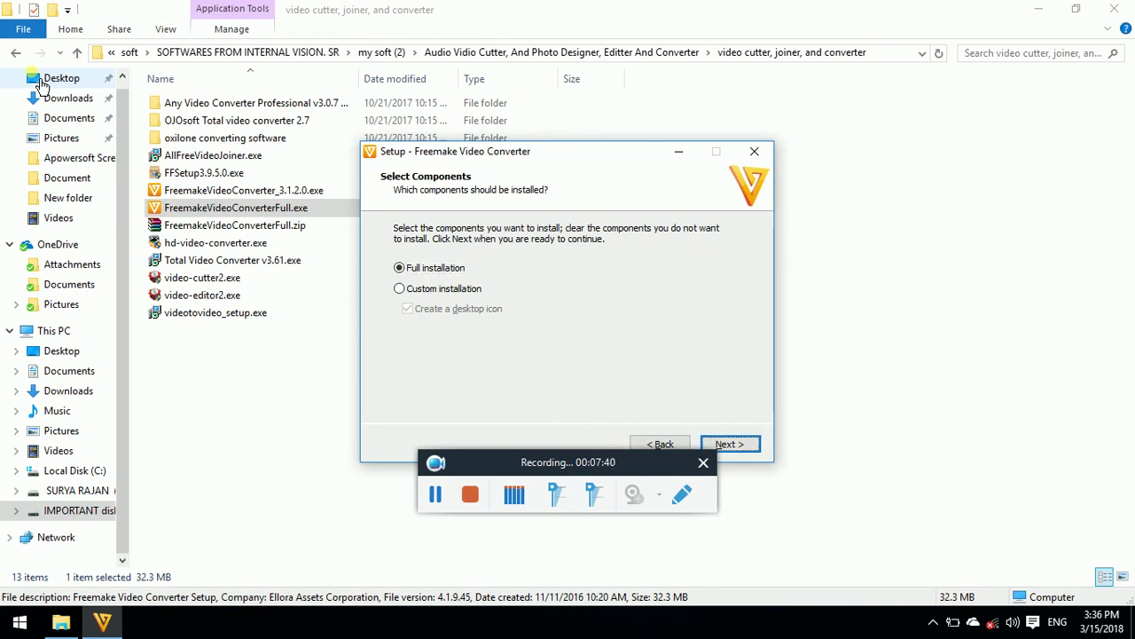
pyautogui.press('Return')
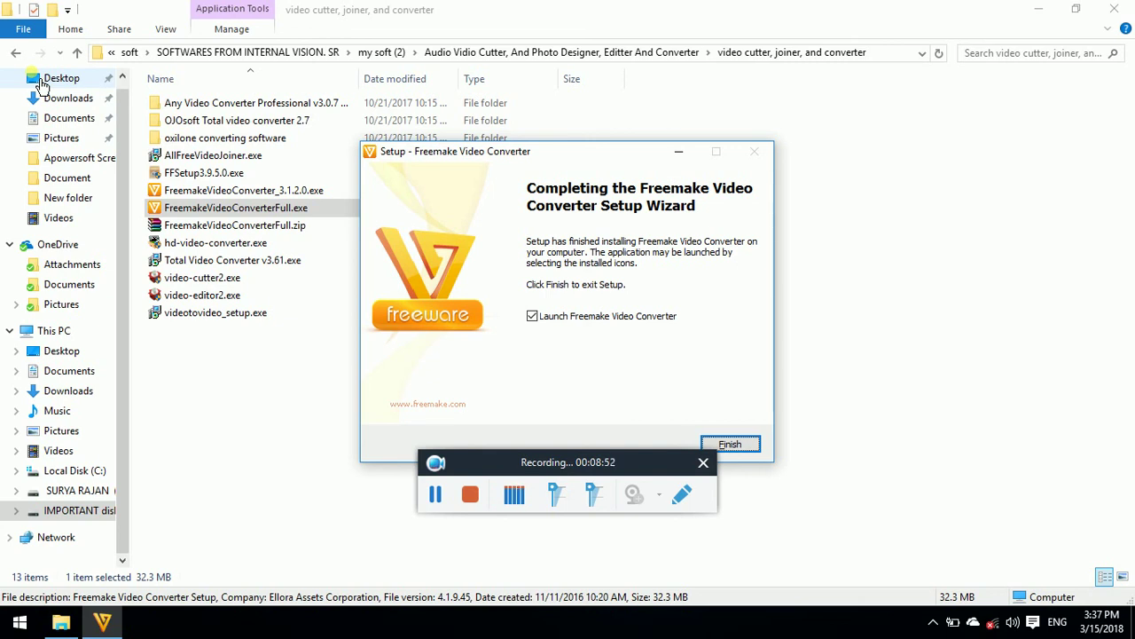
# Finish the setup wizard with Launch Freemake Video Converter left enabled, and dismiss the error dialog.
pyautogui.press('Tab')
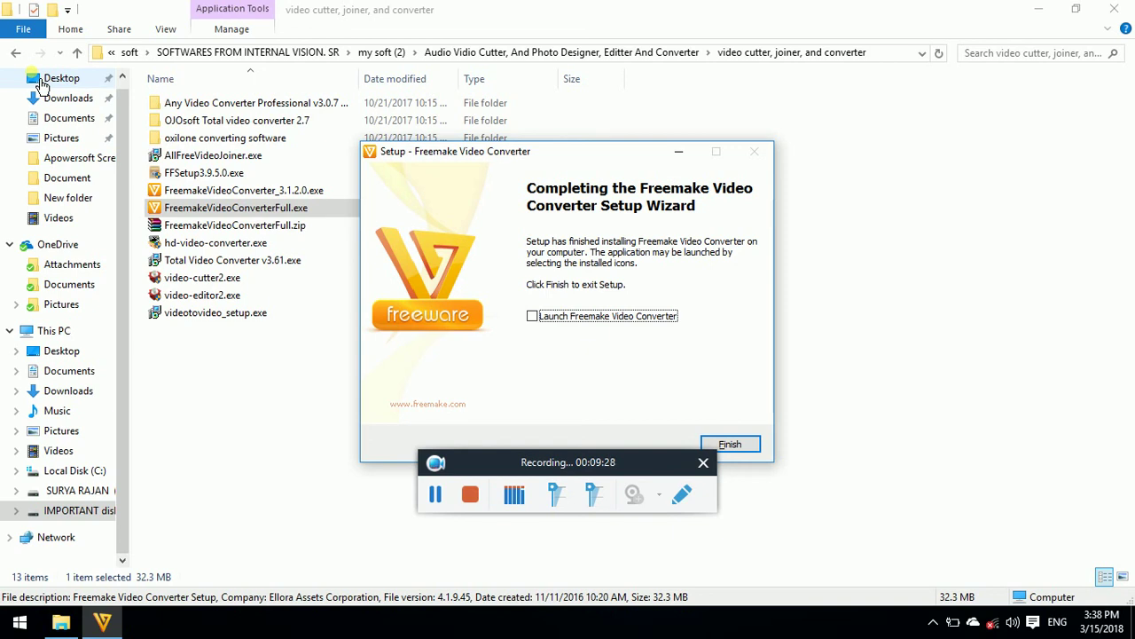
pyautogui.press('space')
pyautogui.press('Tab')
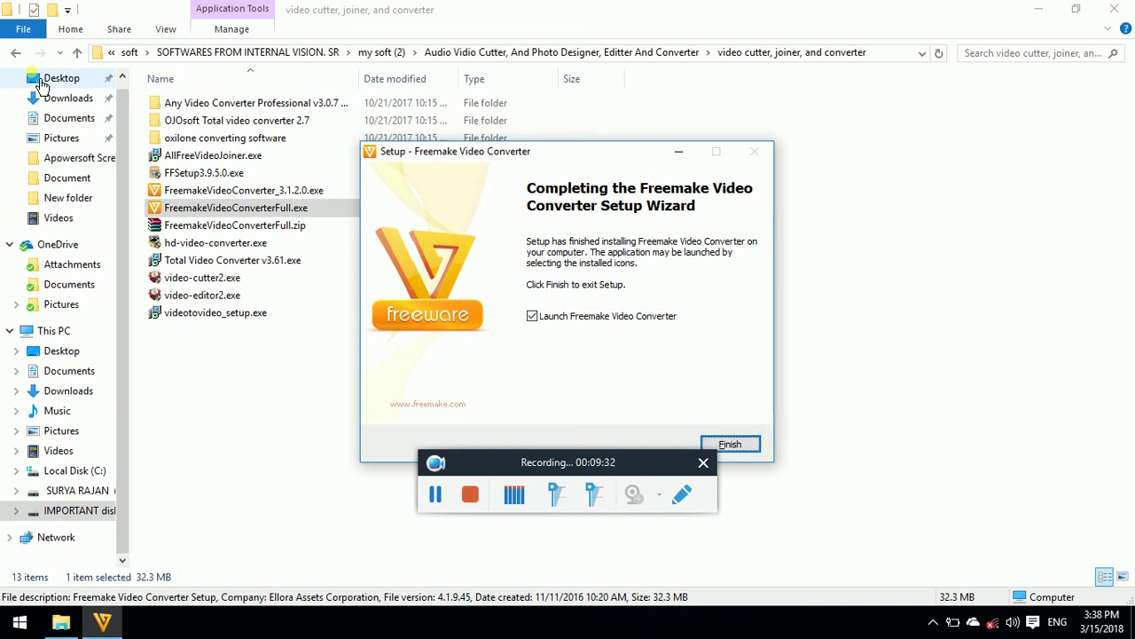
pyautogui.press('Return')
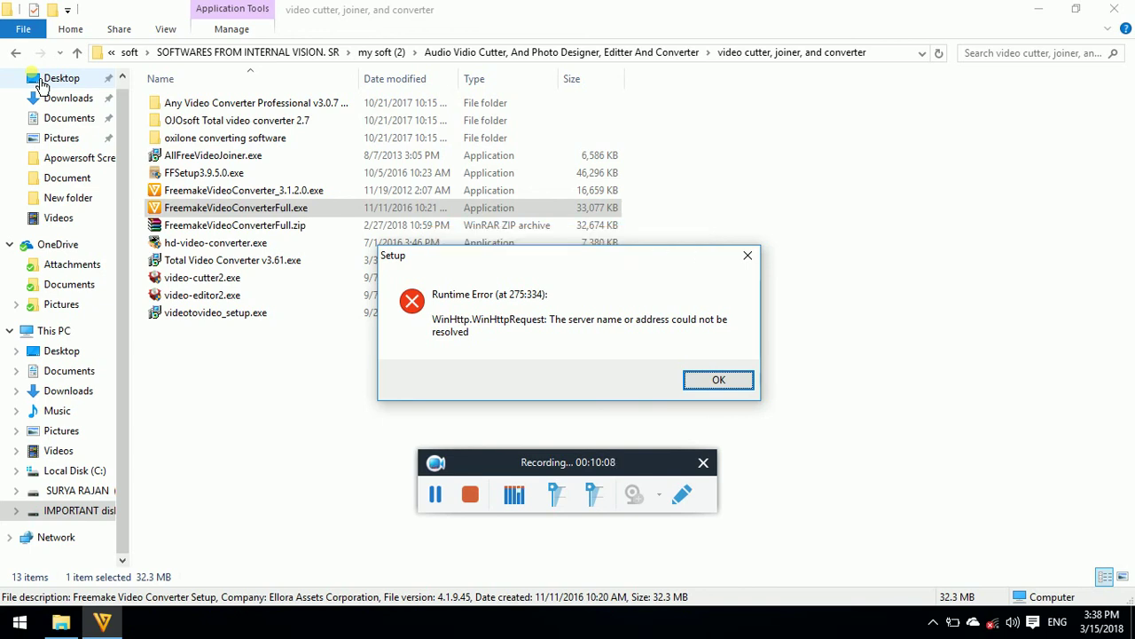
pyautogui.press('Return')
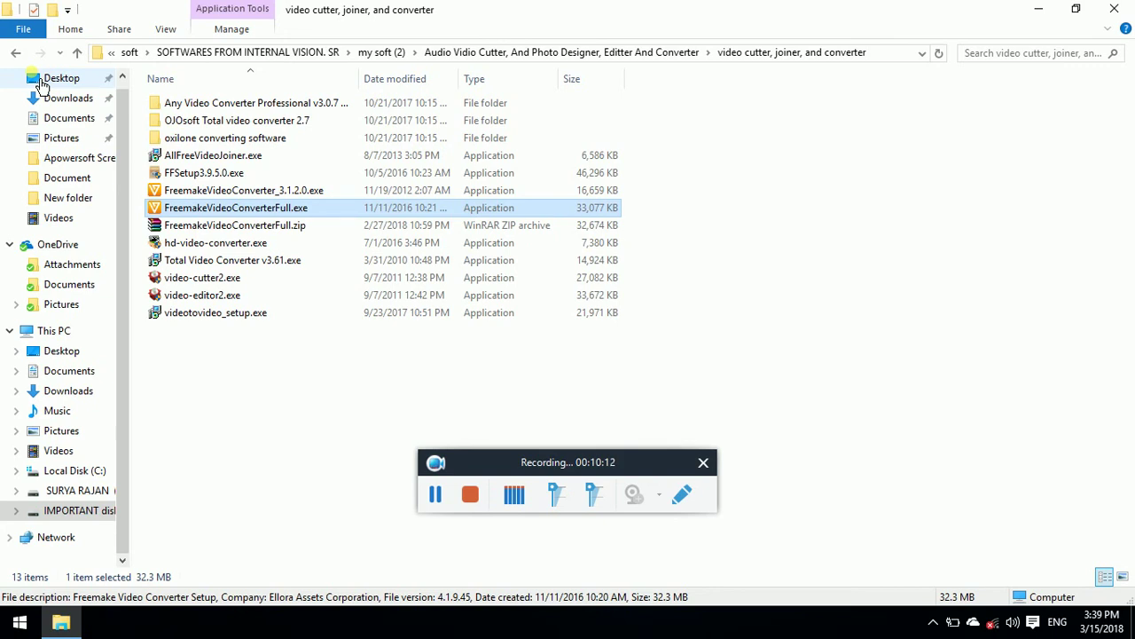
# Show the desktop and launch Freemake Video Converter from its shortcut.
pyautogui.hotkey('alt', 'Tab')
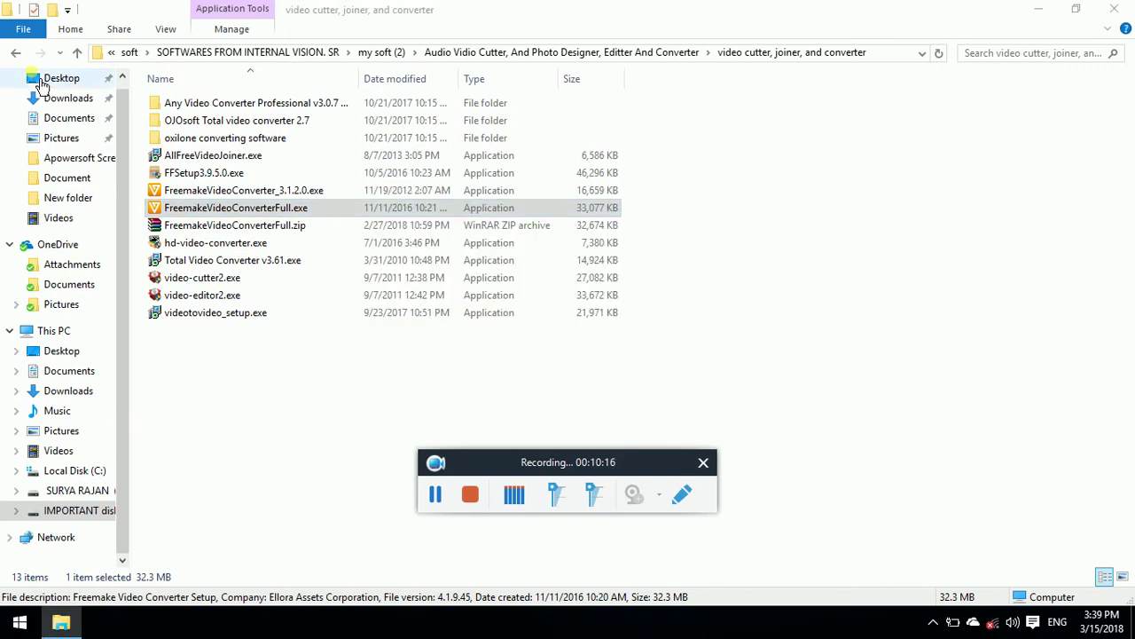
pyautogui.hotkey('alt', 'Tab')
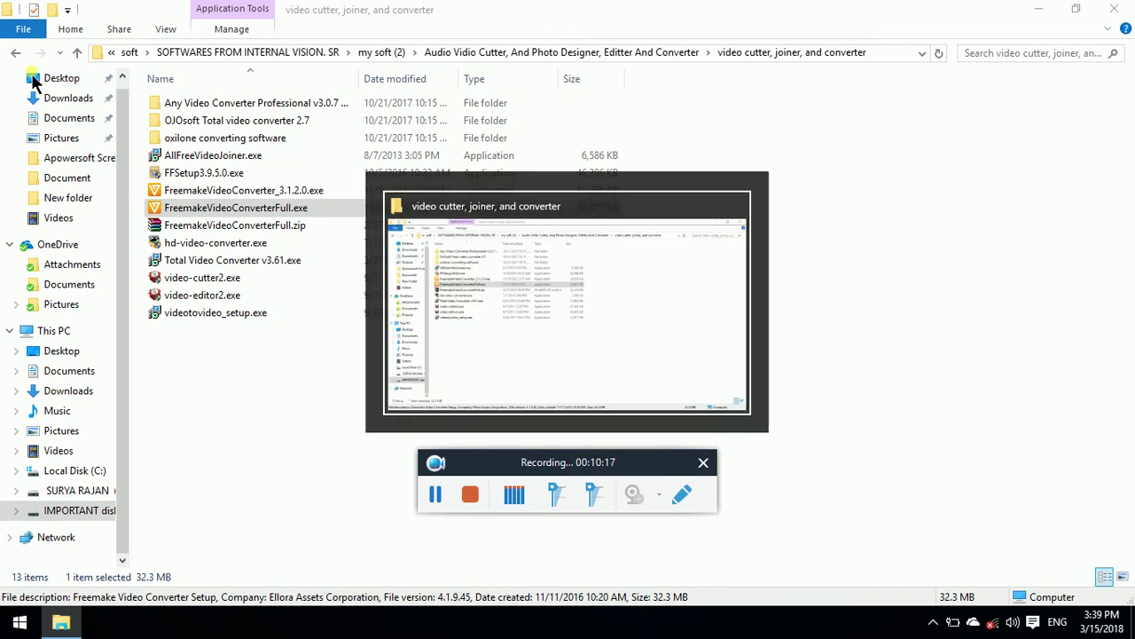
pyautogui.press('super')
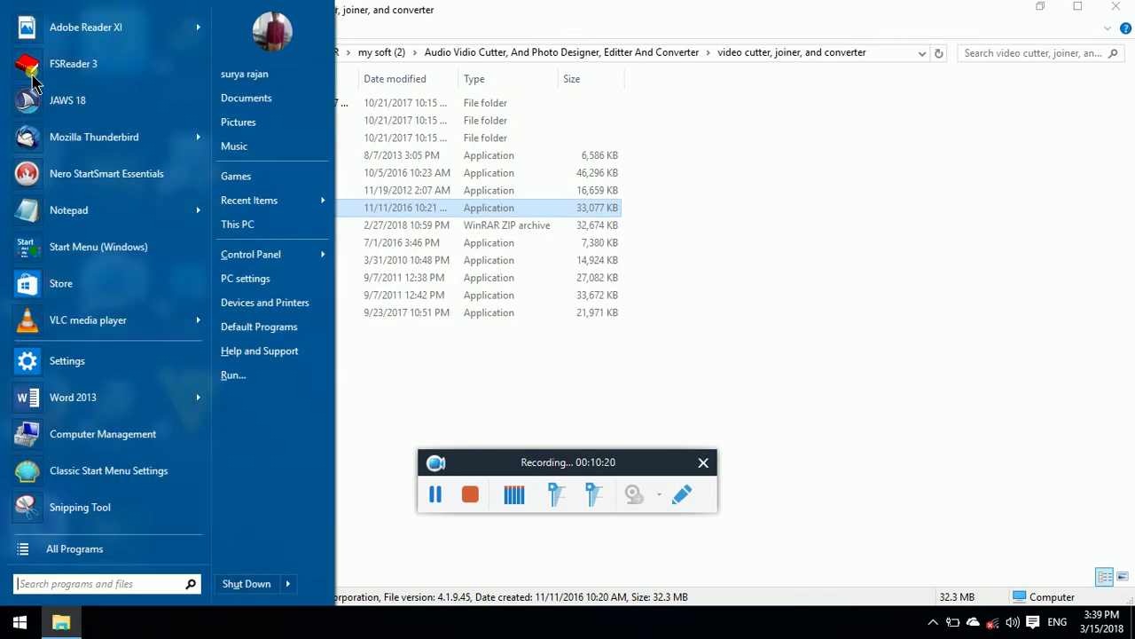
pyautogui.press('Escape')
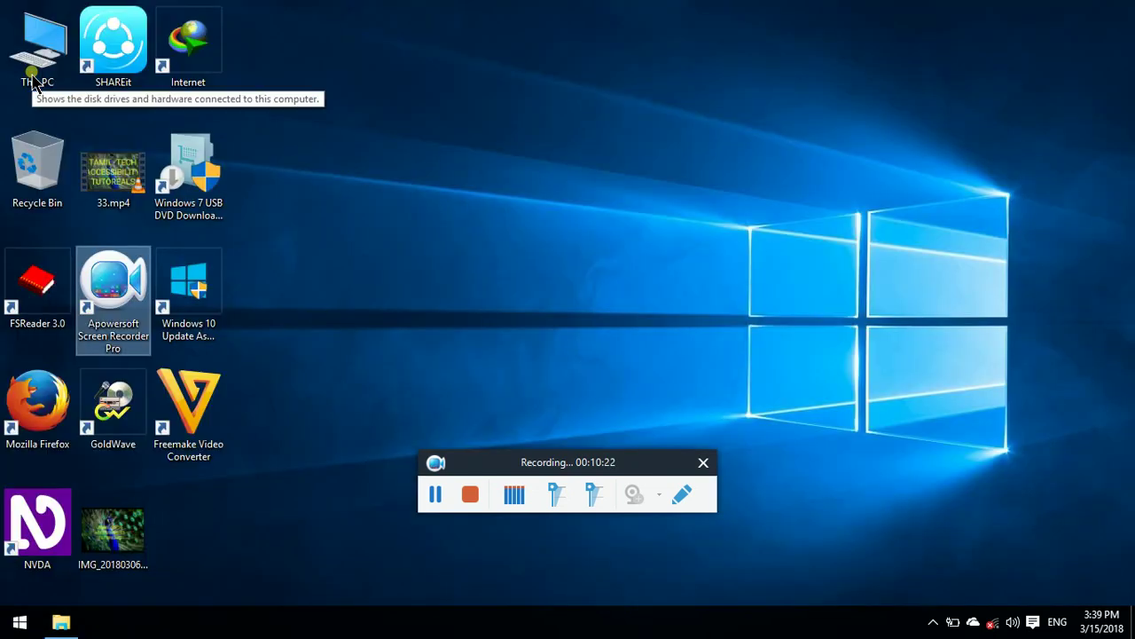
pyautogui.hotkey('alt', 'Tab')
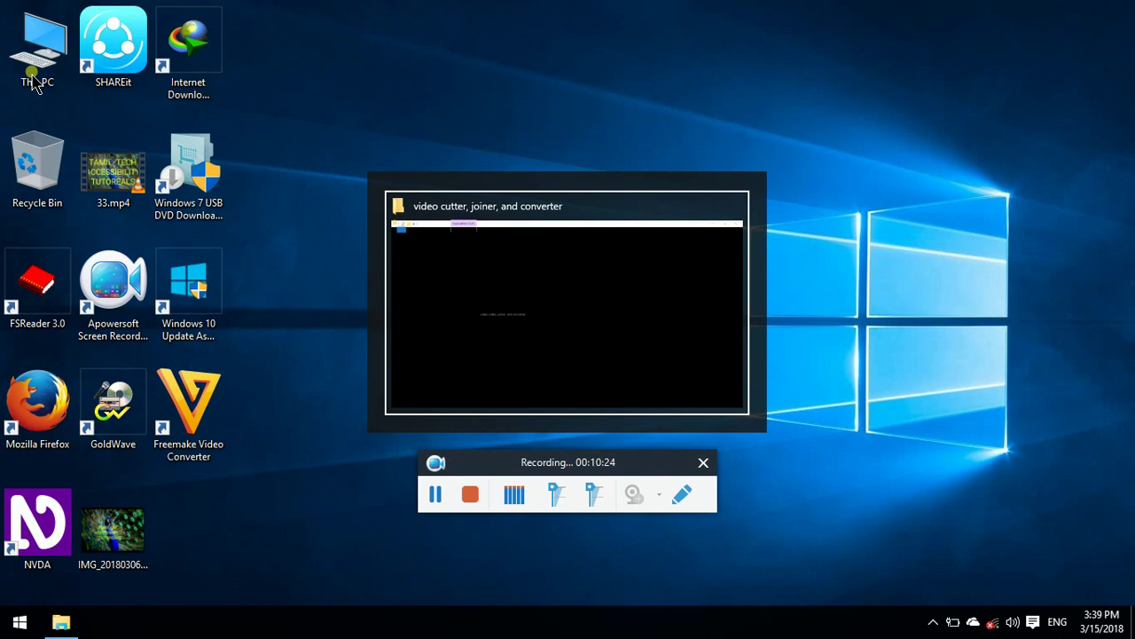
pyautogui.press('super+d')
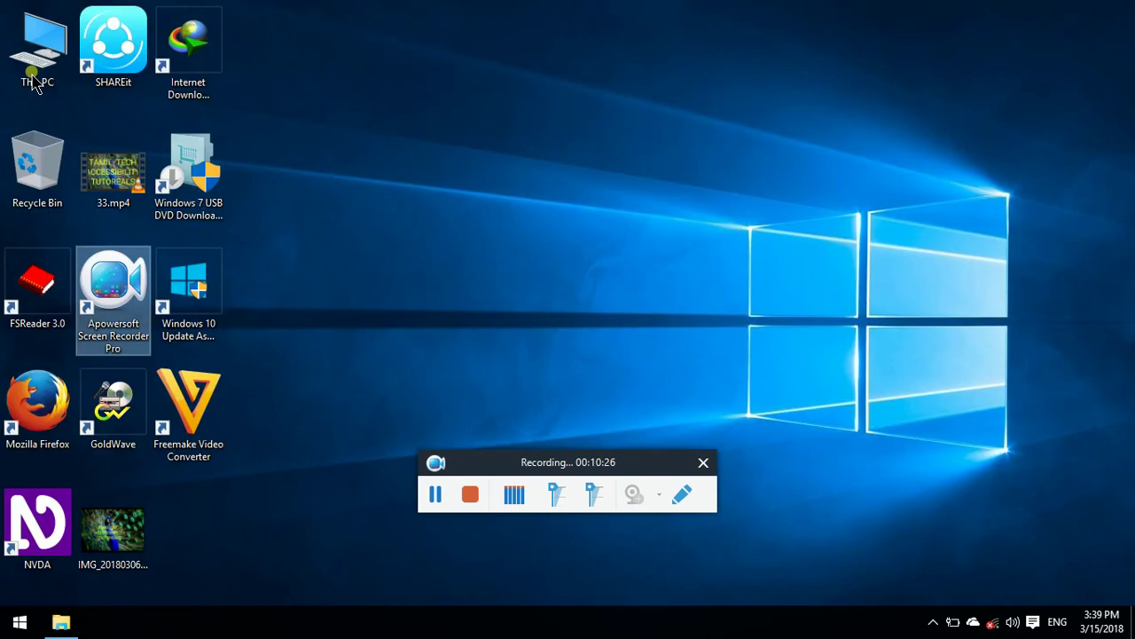
pyautogui.press('Right')
pyautogui.press('Down')
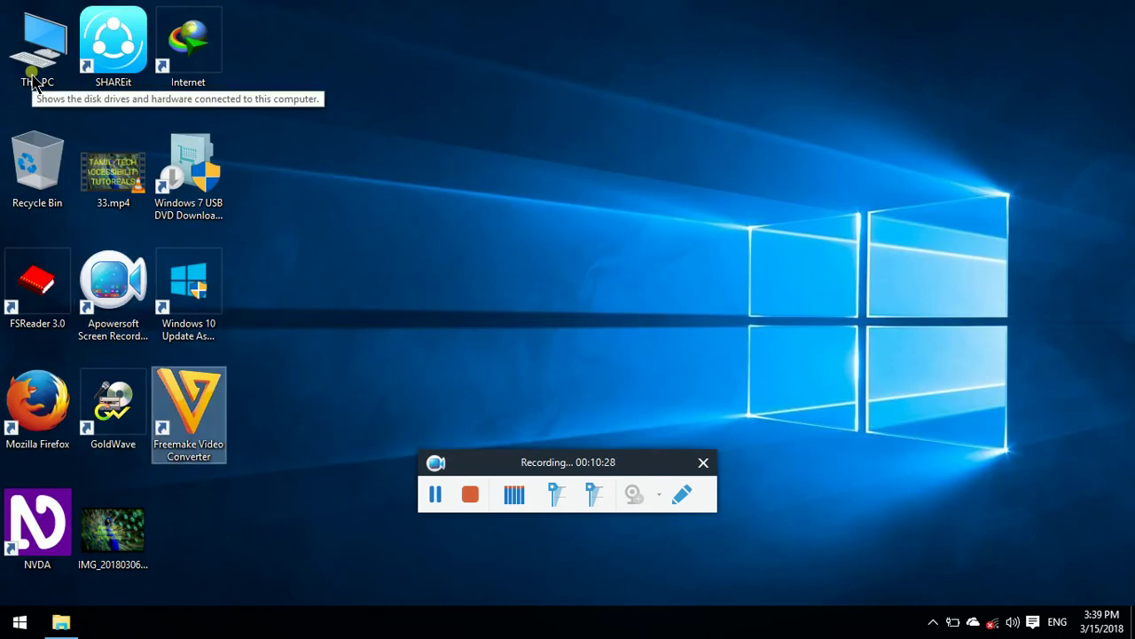
pyautogui.press('Return')
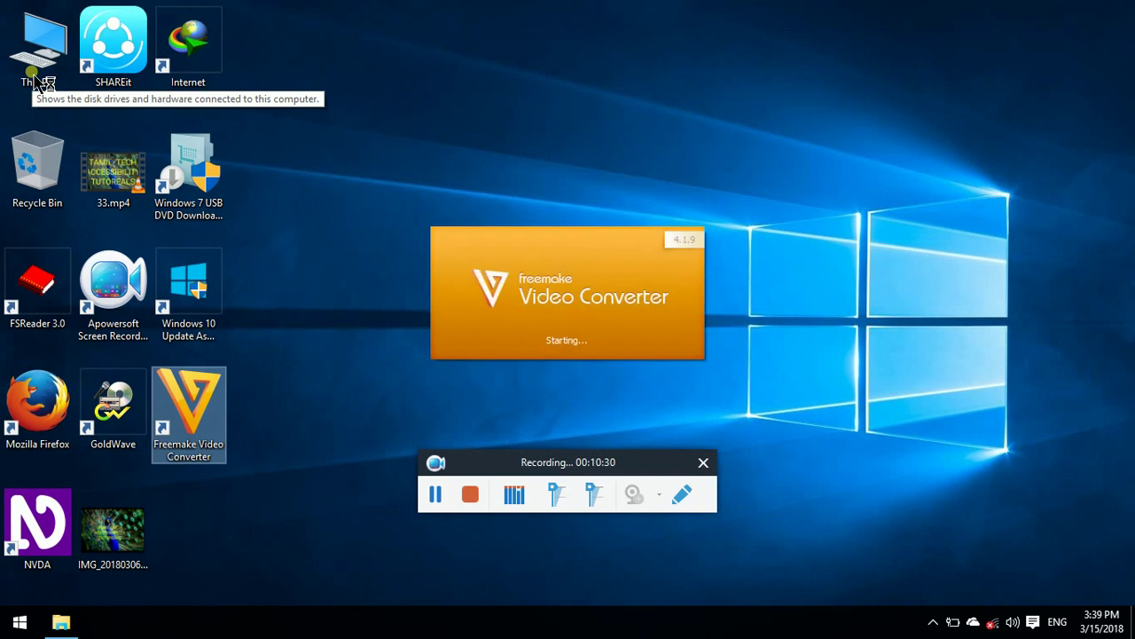